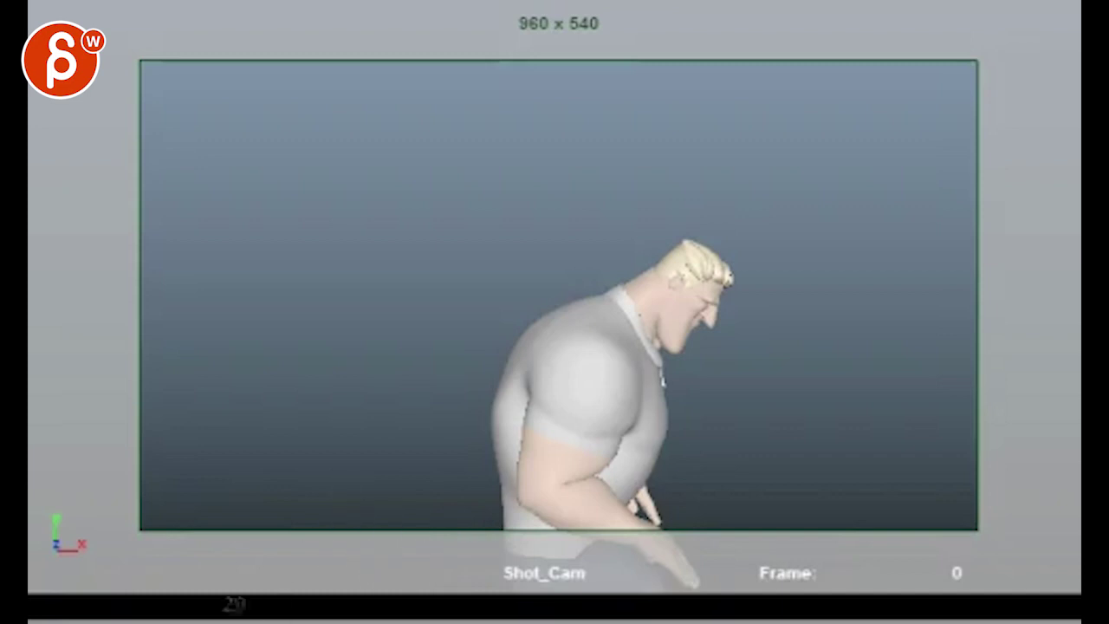
Step: Review the shot from its opening frame and mark the pose of the raised arm and hand in red at frame 46
drag(34, 607, 2, 614)
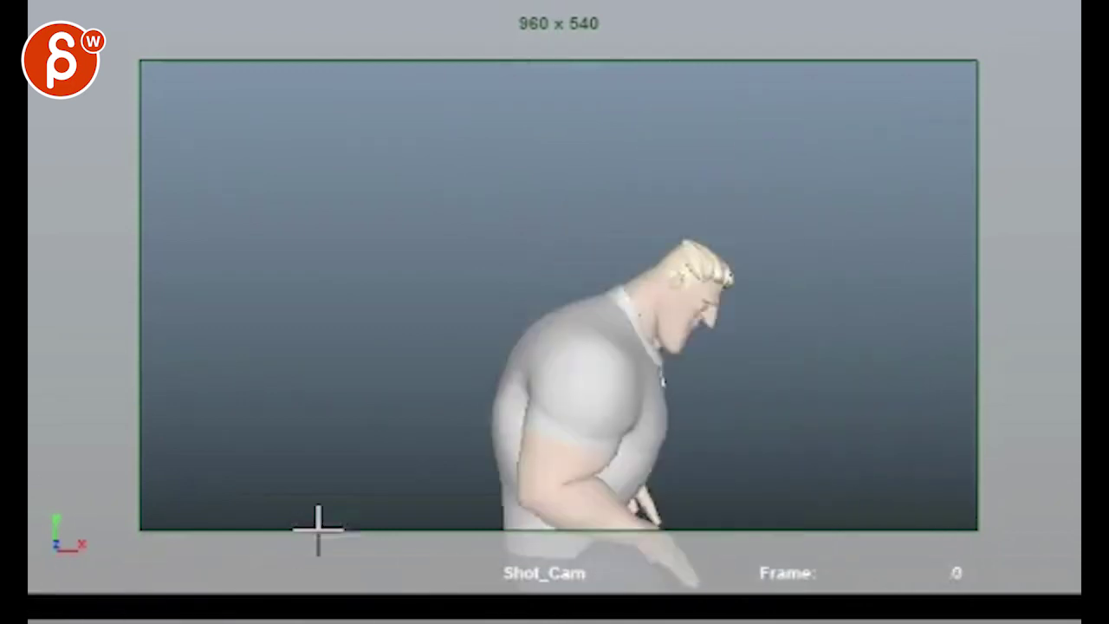
key(alt+v)
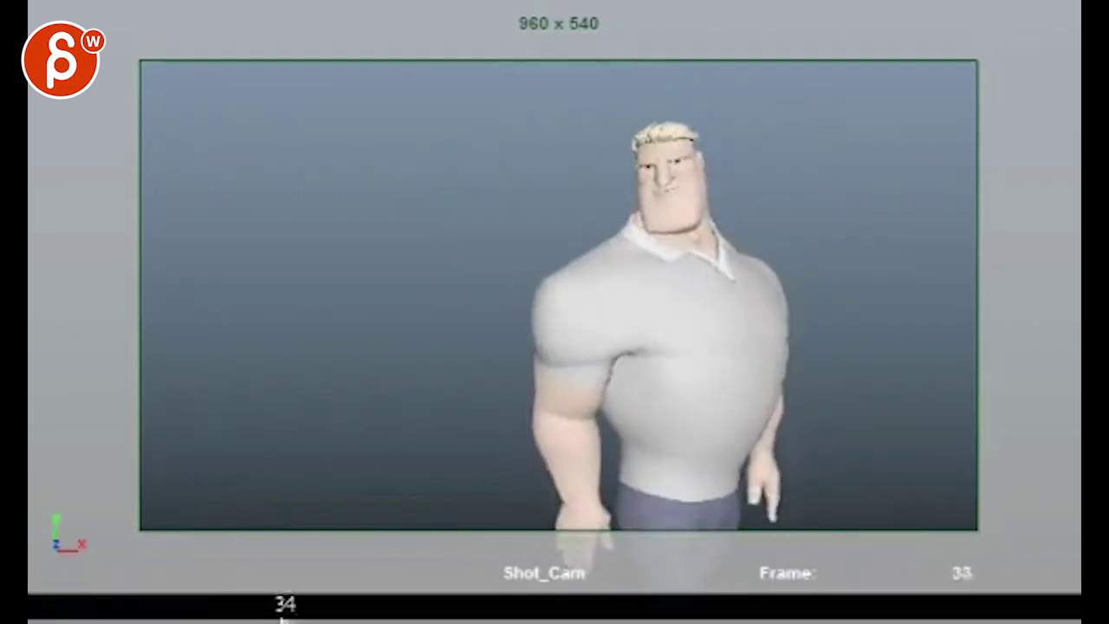
mouse_move(346, 616)
mouse_down()
mouse_move(4, 616)
mouse_move(73, 616)
mouse_up()
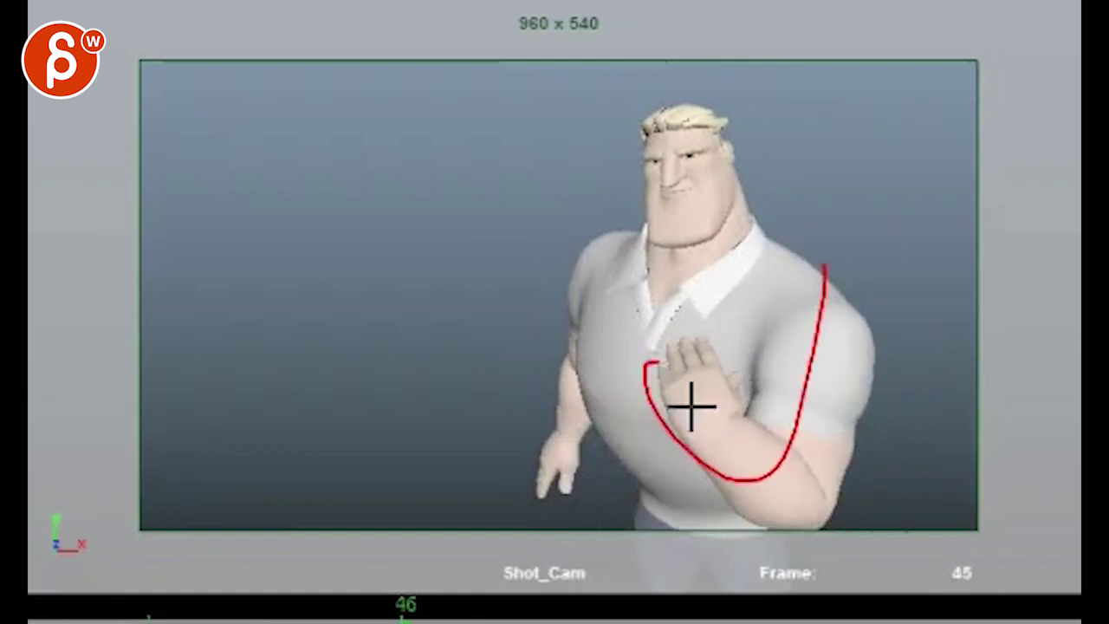
drag(652, 349, 685, 370)
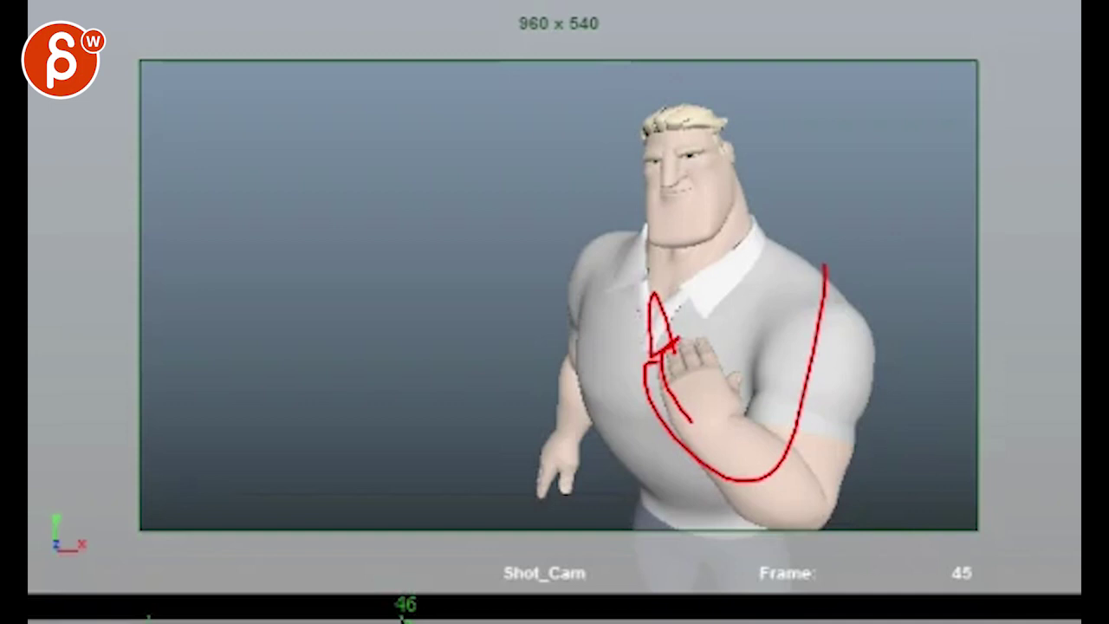
Step: Replay the arm movement from around frame 42 and trace a red line down the lowered arm at frame 70
key(space)
key(space)
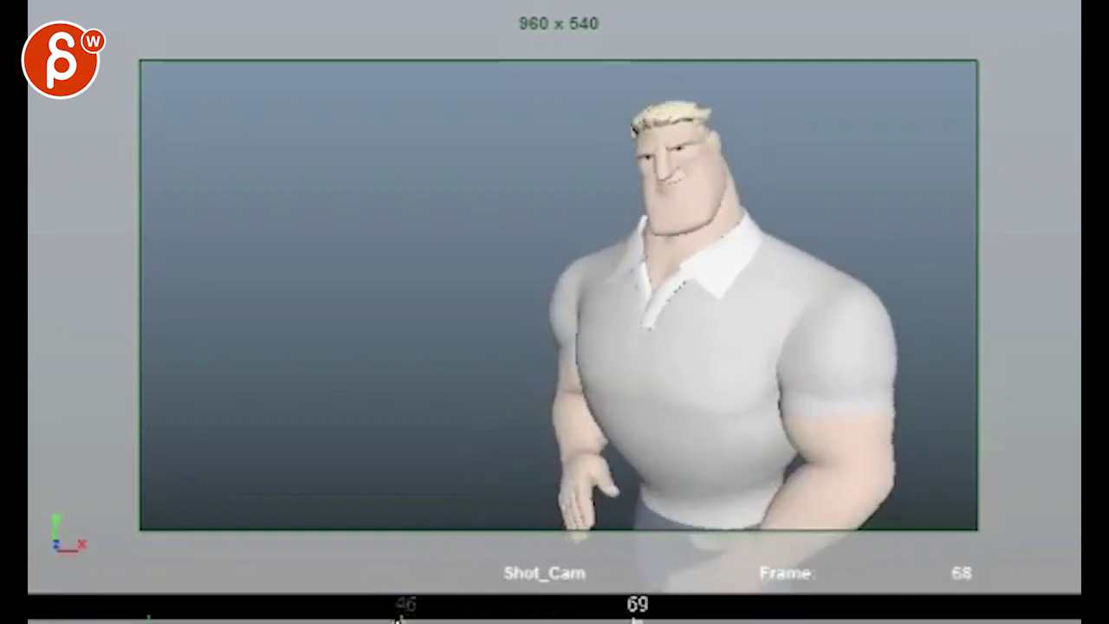
drag(397, 617, 364, 616)
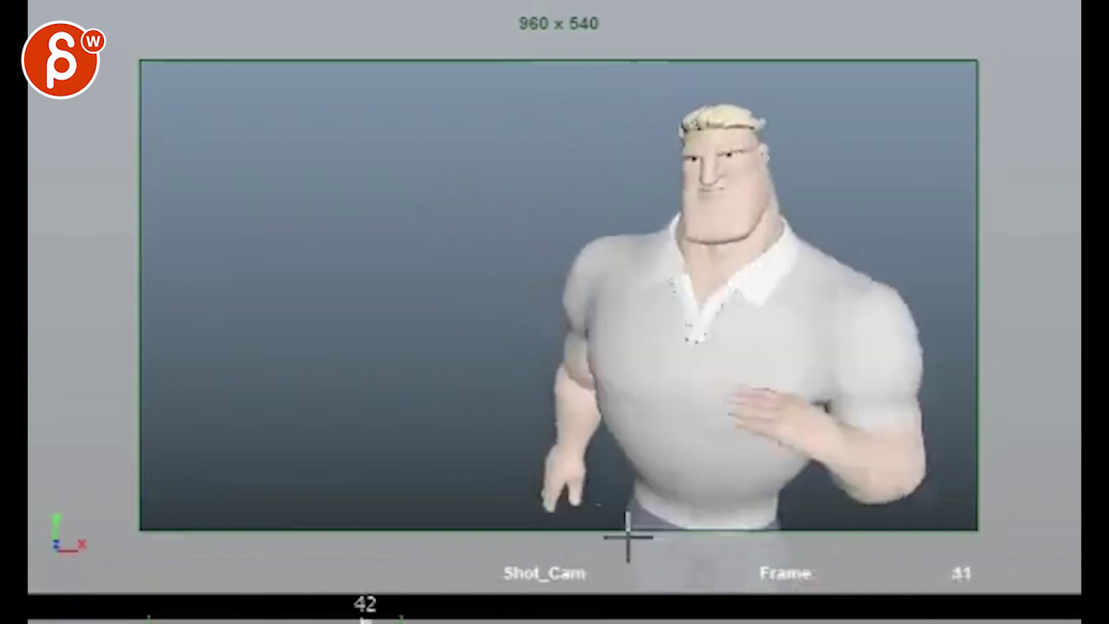
key(space)
mouse_move(825, 314)
mouse_down()
mouse_move(775, 547)
mouse_move(724, 572)
mouse_up()
mouse_move(645, 617)
mouse_down()
mouse_move(577, 617)
mouse_move(646, 618)
mouse_up()
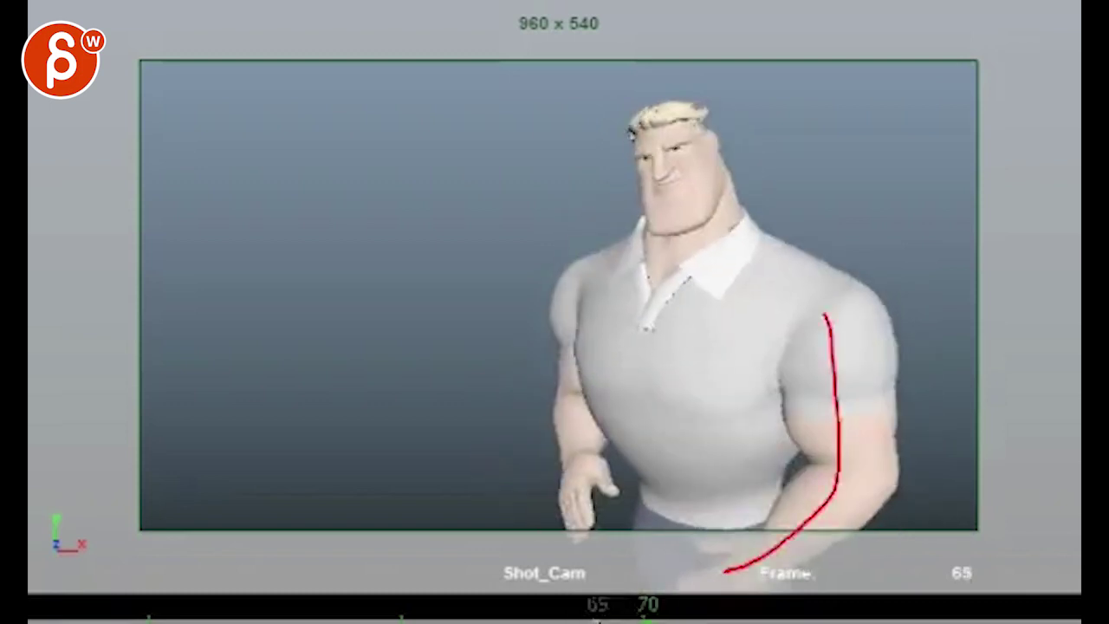
Step: At frame 111, draw a line from the shoulder to the outstretched hand and sketch a large head outline with facial lines in the empty space
key(space)
key(space)
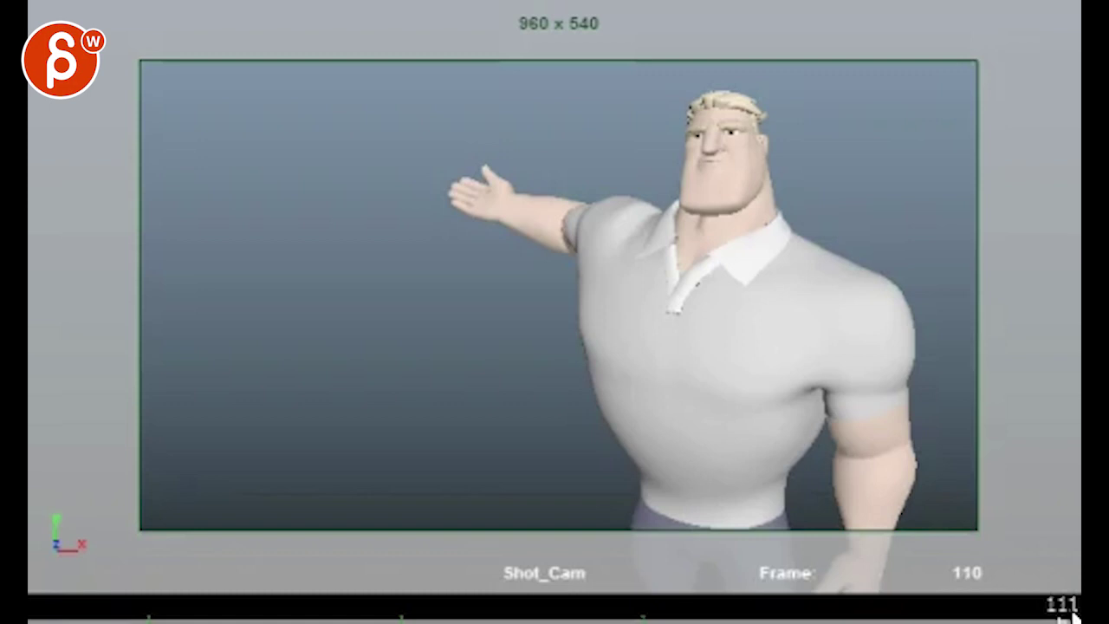
mouse_move(854, 302)
mouse_down()
mouse_move(623, 218)
mouse_move(460, 182)
mouse_move(463, 173)
mouse_up()
drag(111, 161, 359, 316)
drag(321, 382, 320, 307)
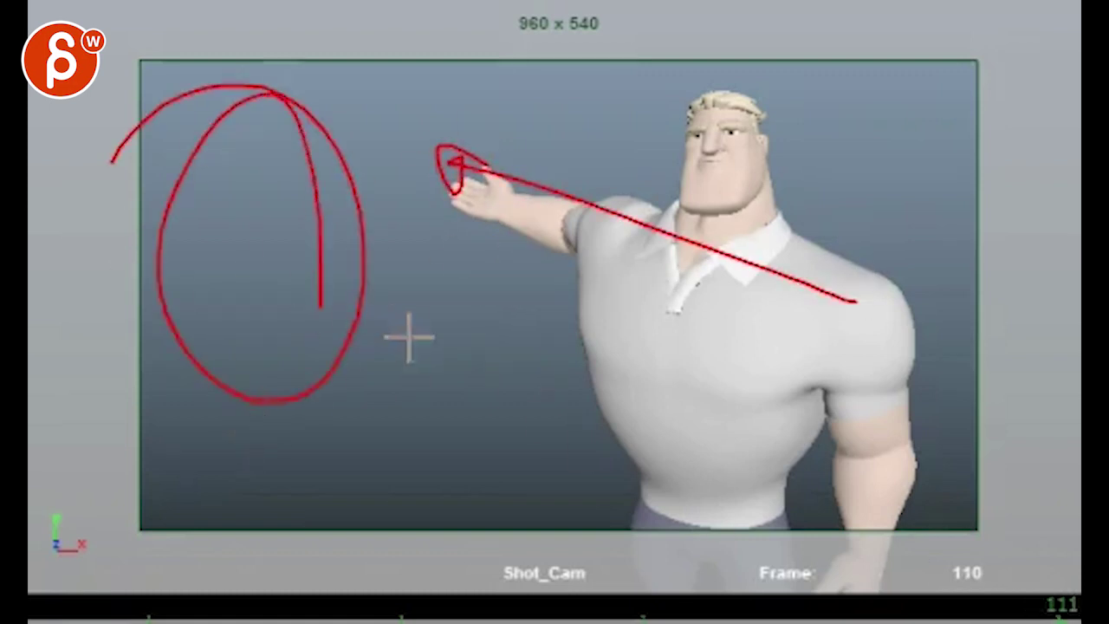
drag(448, 407, 221, 351)
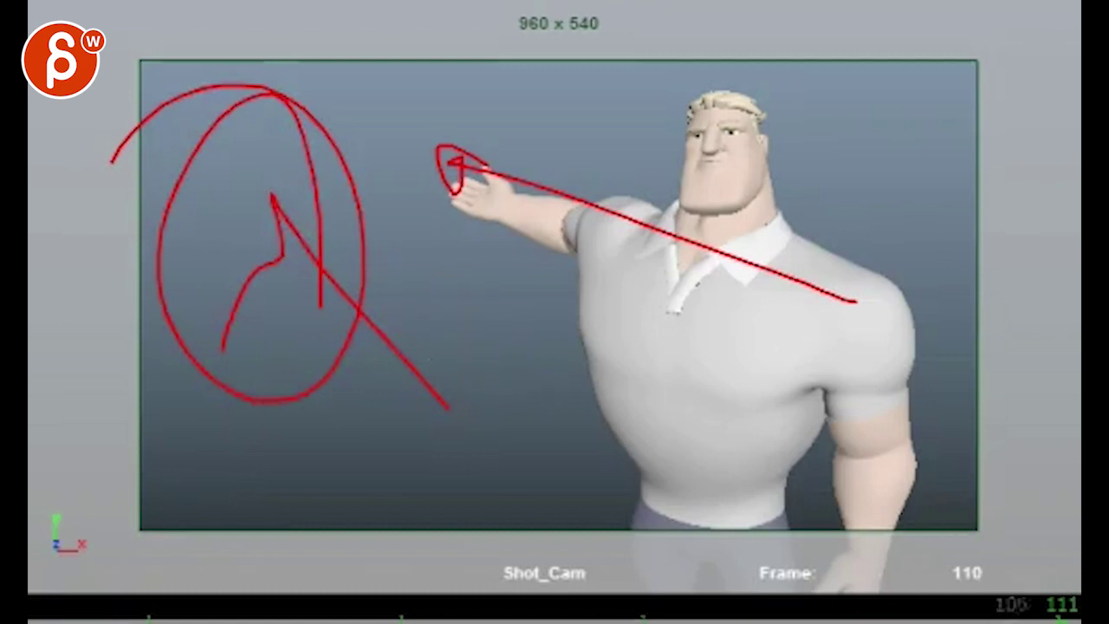
Step: Go back to frame 82 of the lean and mark the character's head in red
click(1046, 611)
mouse_move(869, 613)
mouse_down()
mouse_move(747, 613)
mouse_move(1055, 613)
mouse_move(707, 613)
mouse_move(770, 616)
mouse_up()
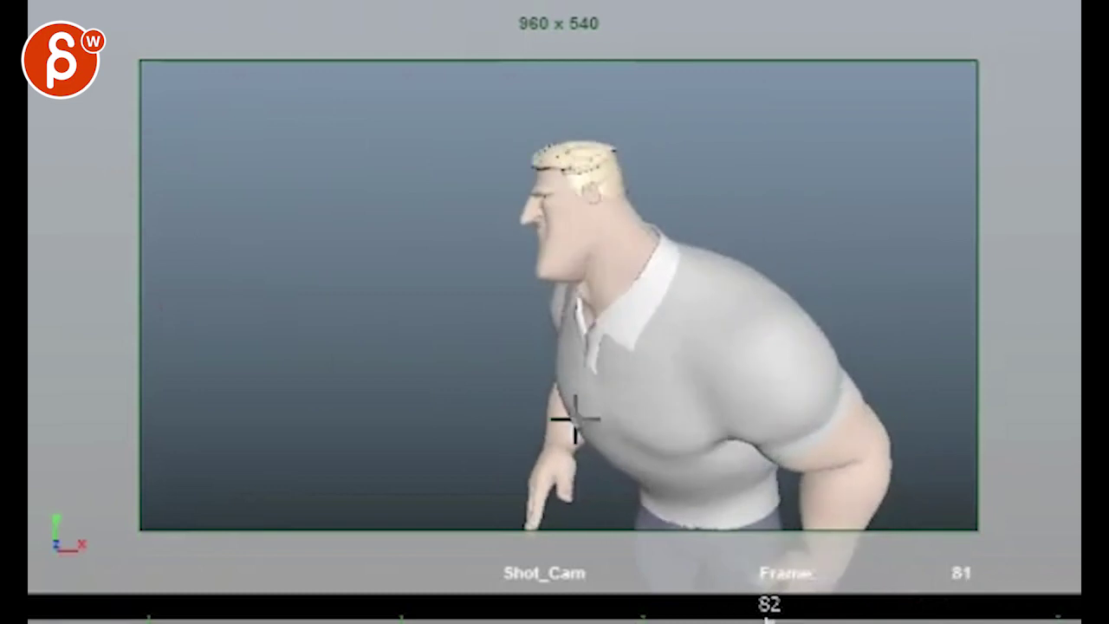
drag(524, 136, 550, 156)
Step: At frame 85, draw curved direction strokes at the waist and a line extending forward from the face
mouse_move(769, 616)
mouse_down()
mouse_move(788, 618)
mouse_move(757, 616)
mouse_move(983, 617)
mouse_move(648, 619)
mouse_move(797, 618)
mouse_up()
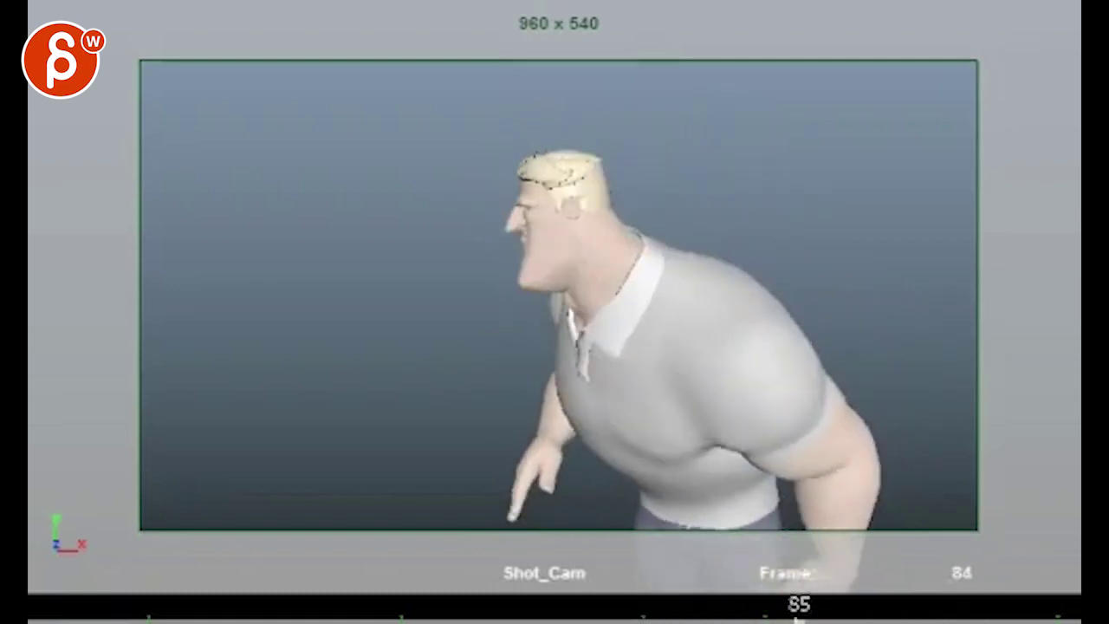
mouse_move(715, 417)
mouse_down()
mouse_move(673, 508)
mouse_move(708, 549)
mouse_up()
drag(723, 426, 607, 518)
drag(582, 223, 332, 225)
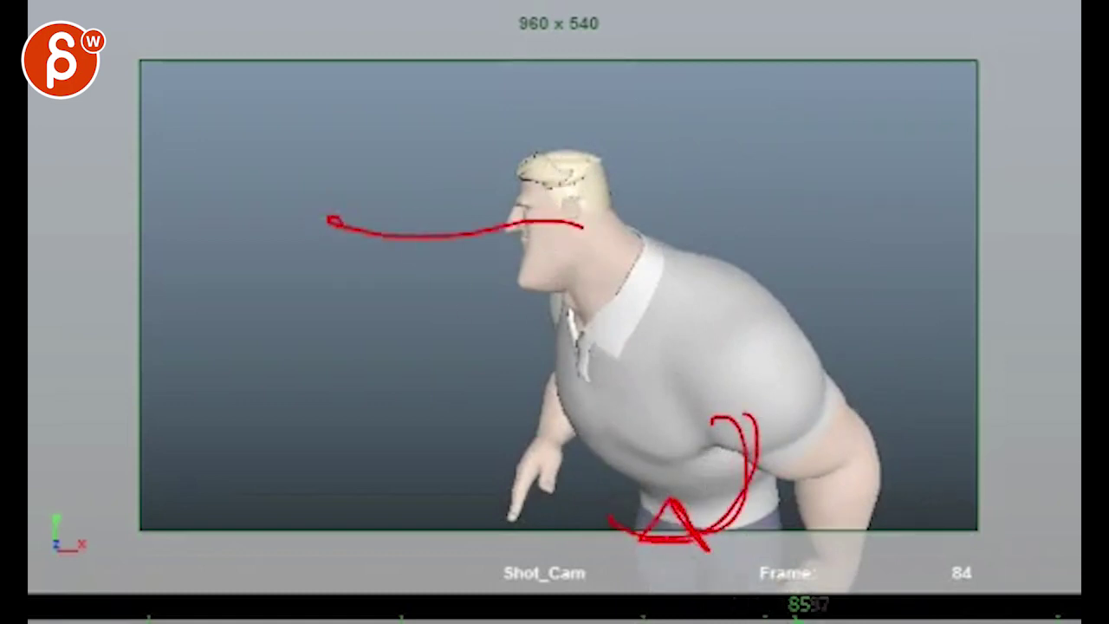
Step: At frame 91, sketch an alternative pose in red over the character, with head, neck, shoulders and torso lines
mouse_move(797, 619)
mouse_down()
mouse_move(896, 611)
mouse_move(886, 611)
mouse_up()
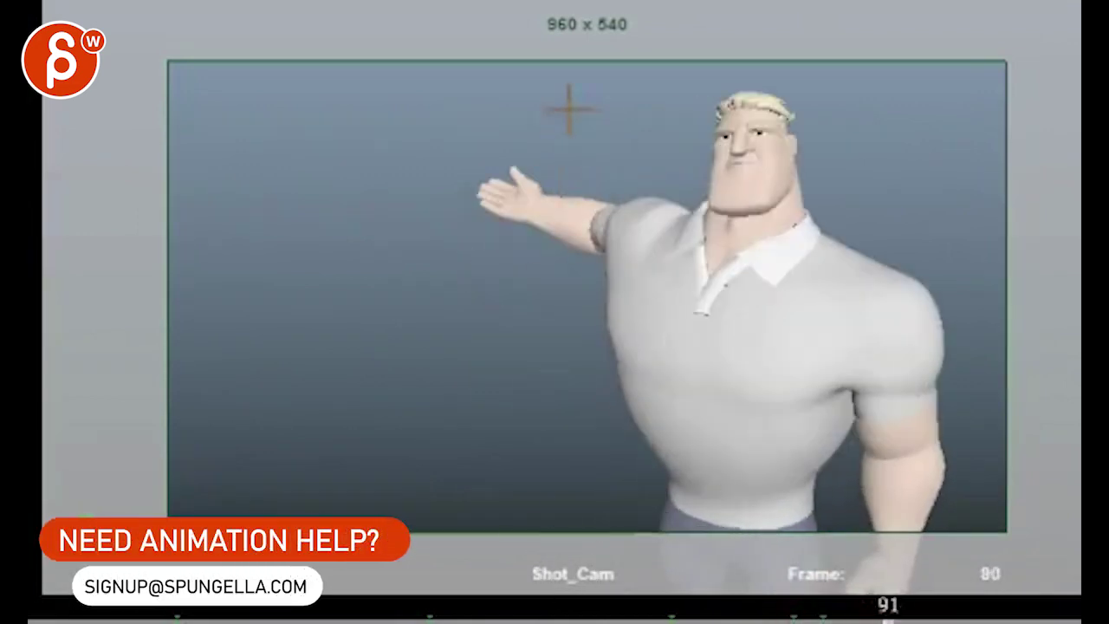
drag(574, 97, 612, 87)
mouse_move(637, 270)
mouse_down()
mouse_move(648, 299)
mouse_move(445, 470)
mouse_move(569, 297)
mouse_move(808, 394)
mouse_move(757, 516)
mouse_up()
drag(633, 500, 684, 485)
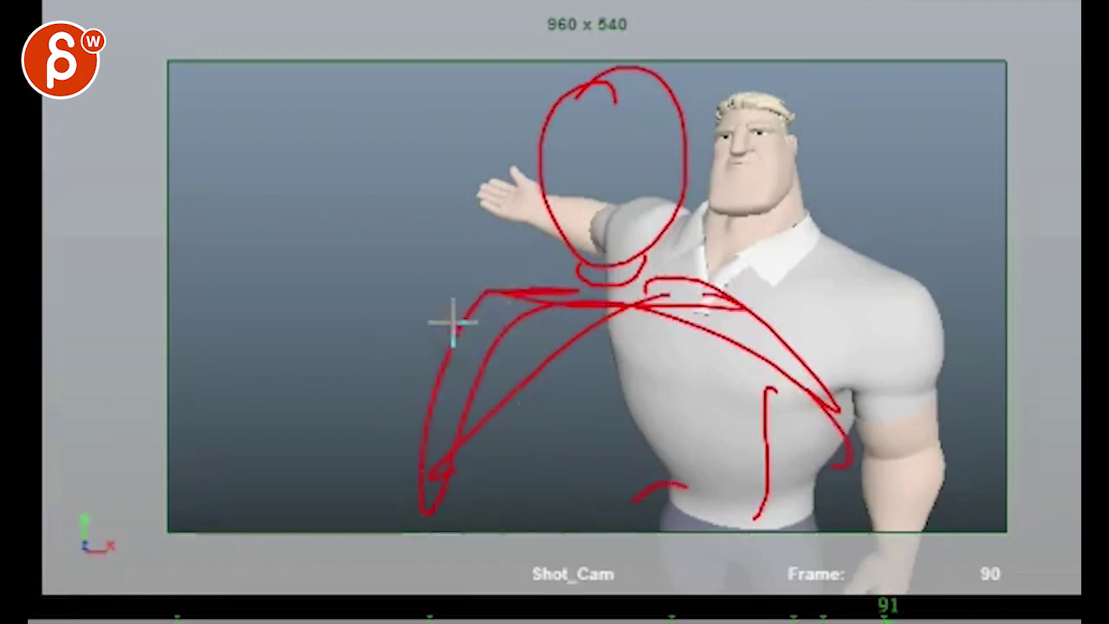
Step: Extend the sketched pose with outer arm lines and a larger head with facial marks, and draw an arrow across the chest
drag(473, 295, 364, 511)
drag(818, 381, 867, 526)
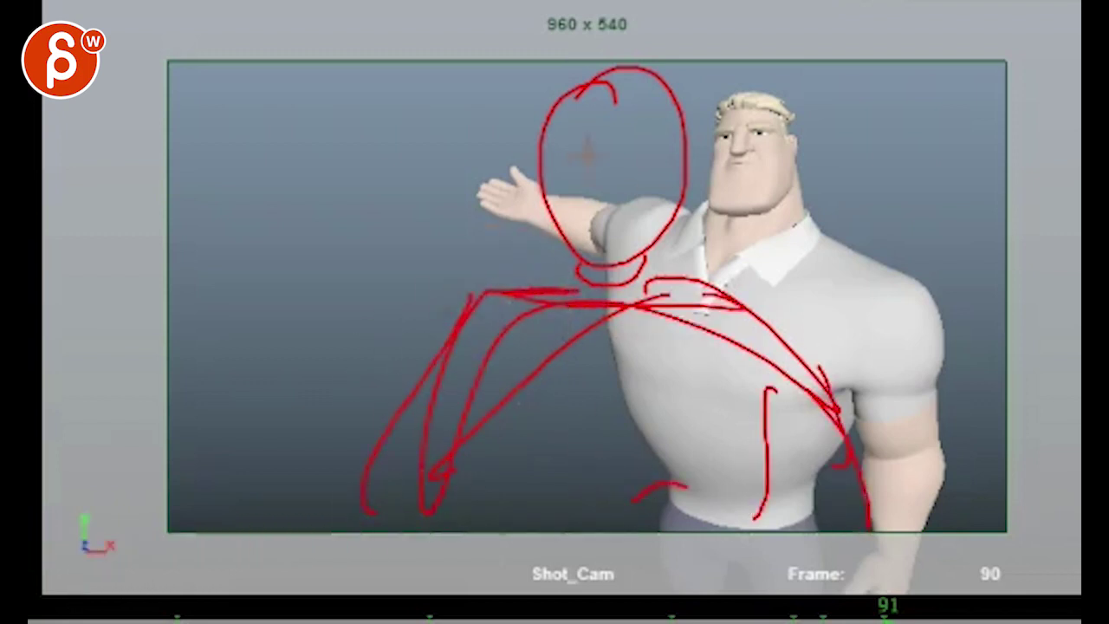
mouse_move(597, 206)
mouse_down()
mouse_move(508, 212)
mouse_move(573, 218)
mouse_up()
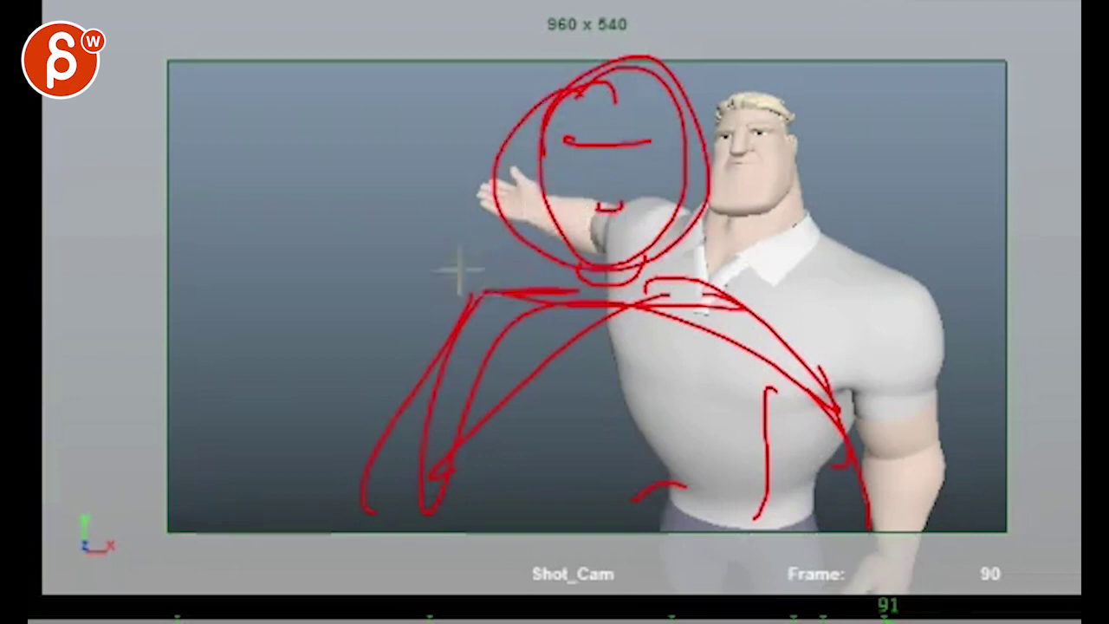
mouse_move(827, 208)
mouse_down()
mouse_move(688, 378)
mouse_move(730, 354)
mouse_move(641, 387)
mouse_up()
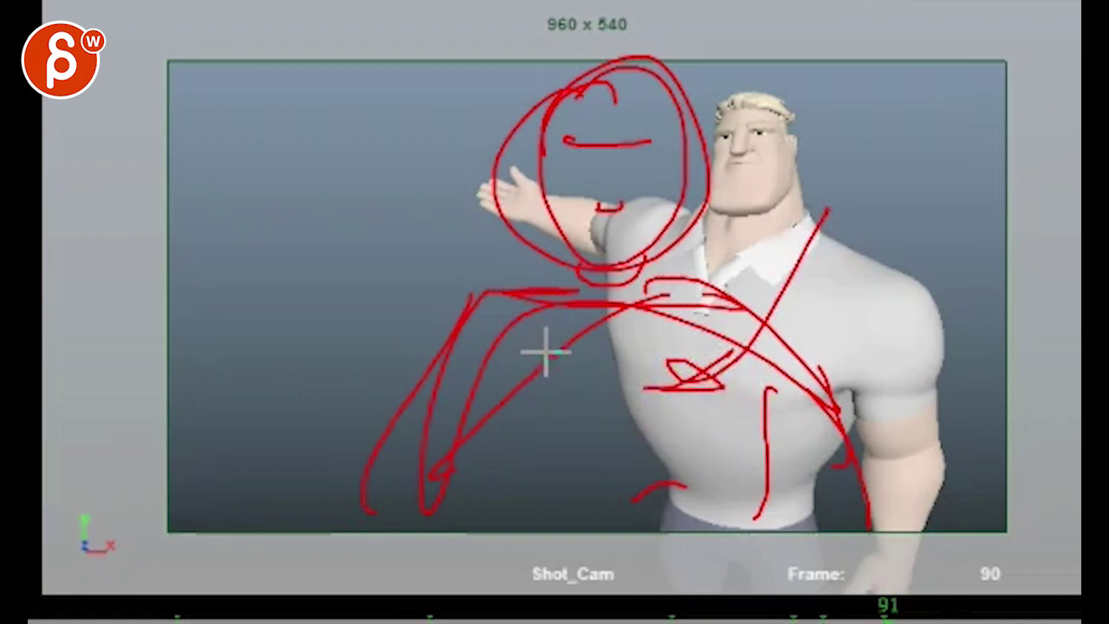
Step: On frame 92, draw a vertical line through the body, a large open circle, a horizontal chest line and a shoulder-to-hand diagonal
key(alt+period)
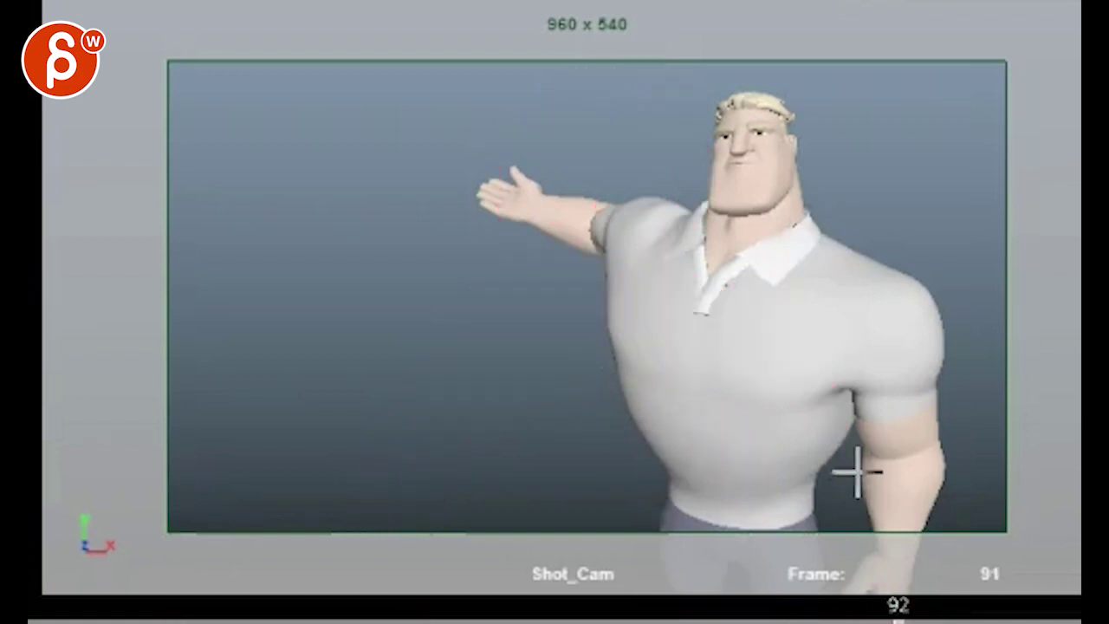
drag(745, 152, 753, 595)
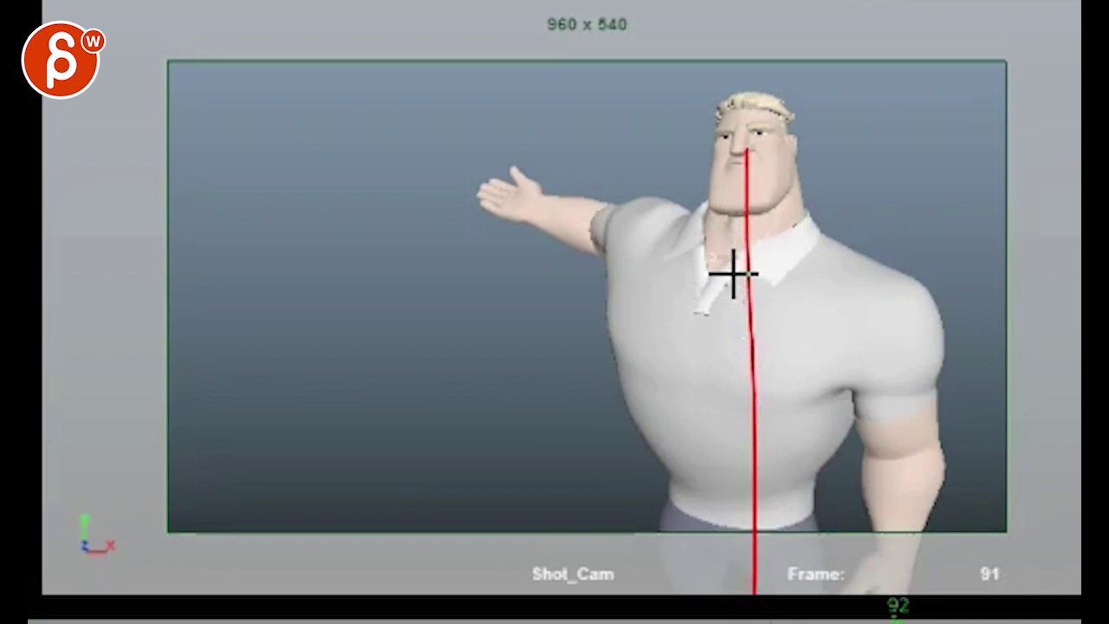
drag(279, 74, 258, 183)
drag(888, 401, 335, 396)
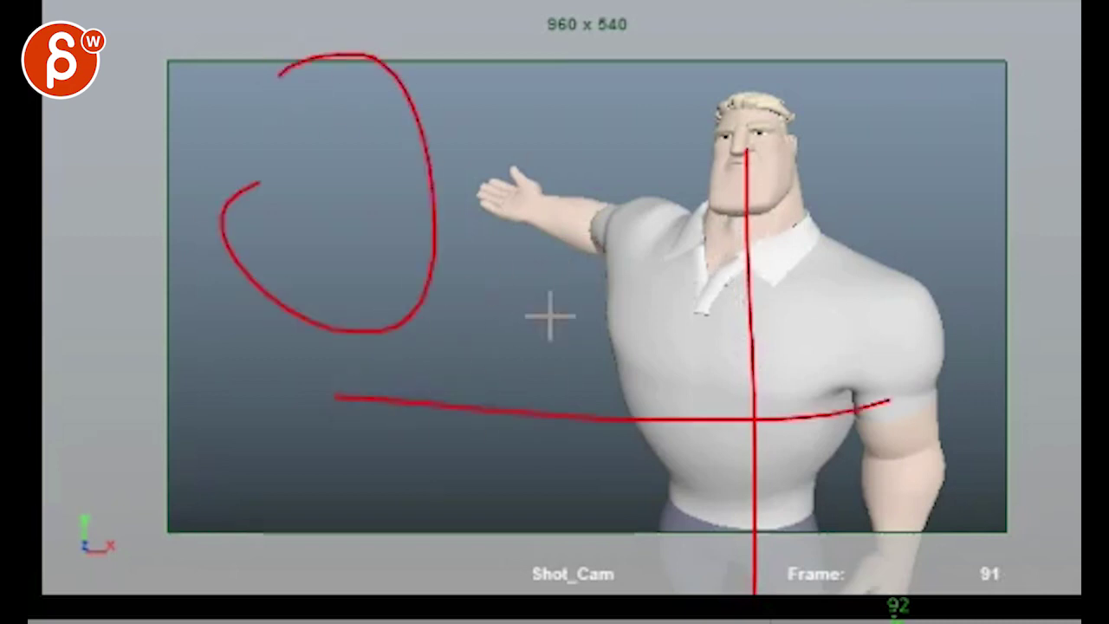
drag(892, 348, 472, 187)
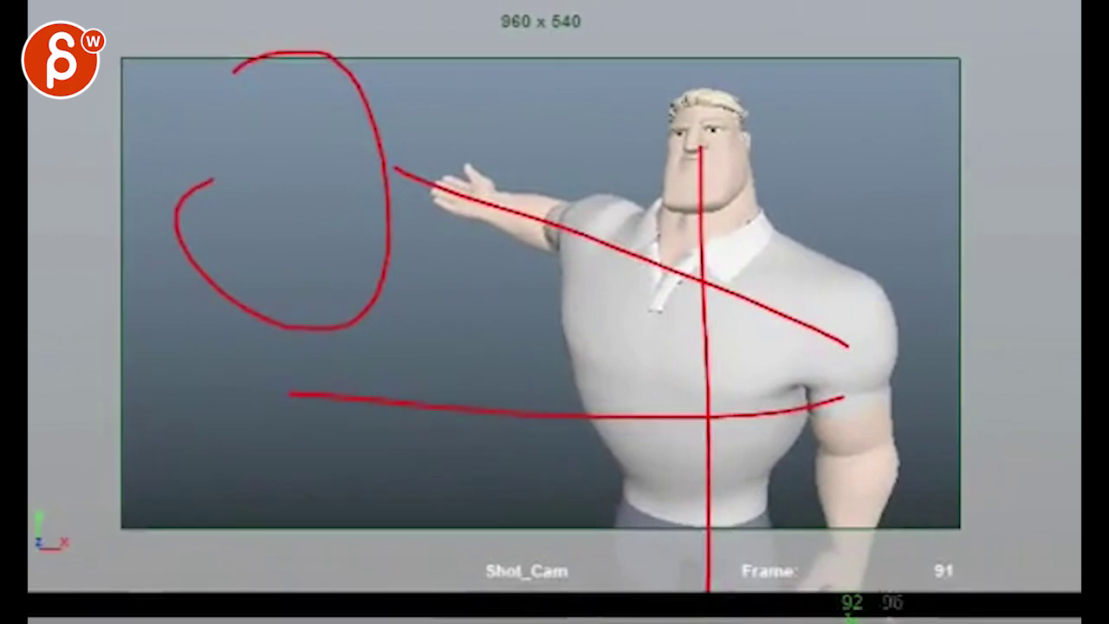
Step: Advance the shot to frame 99 to inspect the held pose
mouse_move(851, 614)
mouse_down()
mouse_move(834, 607)
mouse_move(886, 606)
mouse_move(232, 611)
mouse_move(972, 601)
mouse_move(502, 584)
mouse_move(871, 595)
mouse_move(923, 606)
mouse_up()
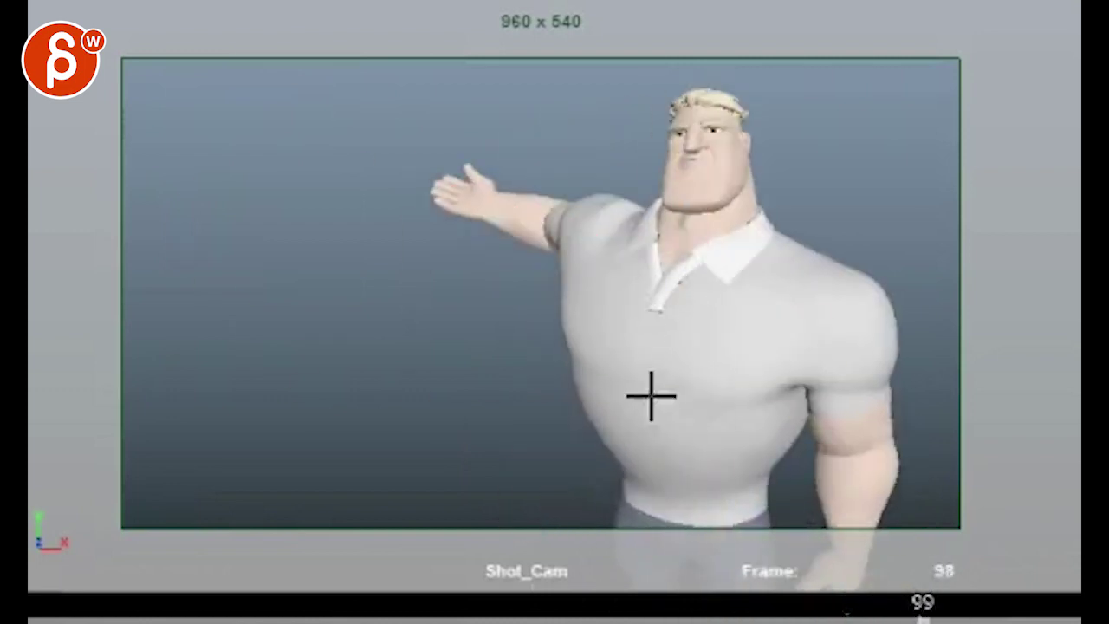